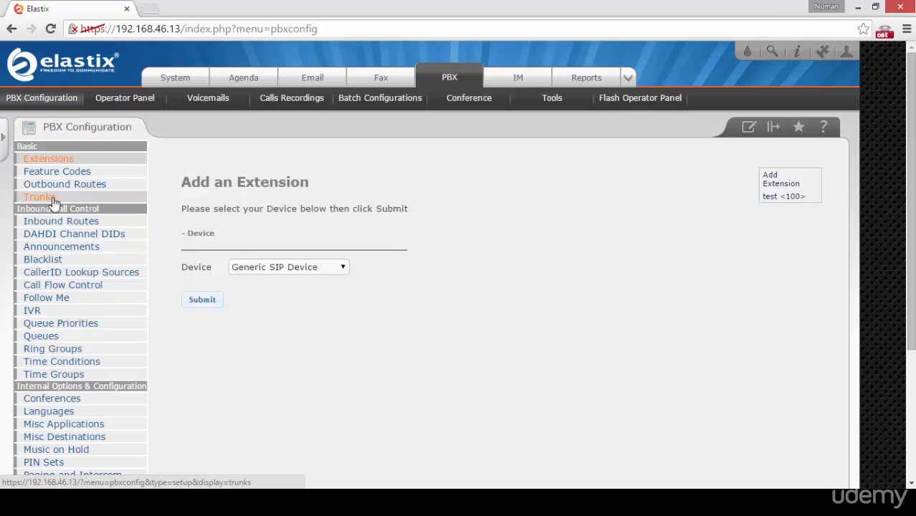
Open the settings of the DAHDI trunk Channel g0 from the list of trunks
{"action": "left_click", "coordinate": [53, 203]}
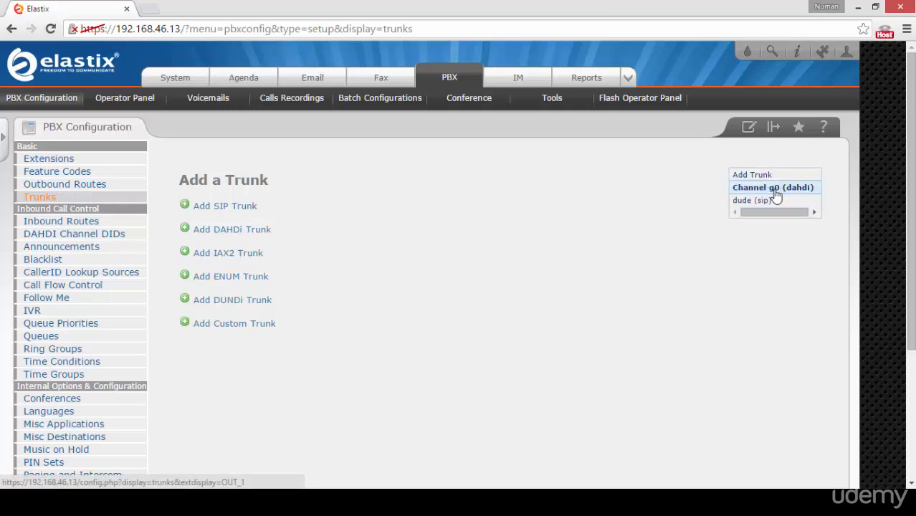
{"action": "left_click", "coordinate": [776, 190]}
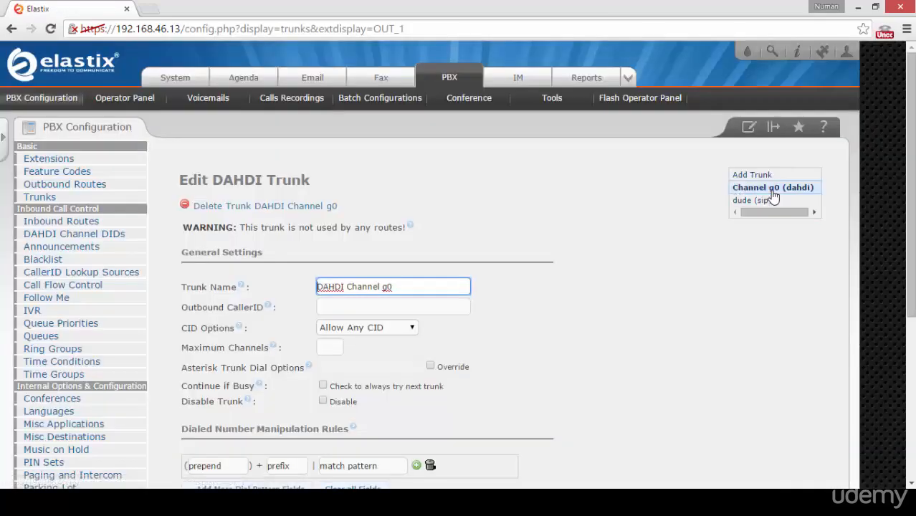
{"action": "scroll", "coordinate": [582, 273], "scroll_direction": "down", "scroll_amount": 1}
{"action": "scroll", "coordinate": [583, 272], "scroll_direction": "down", "scroll_amount": 1}
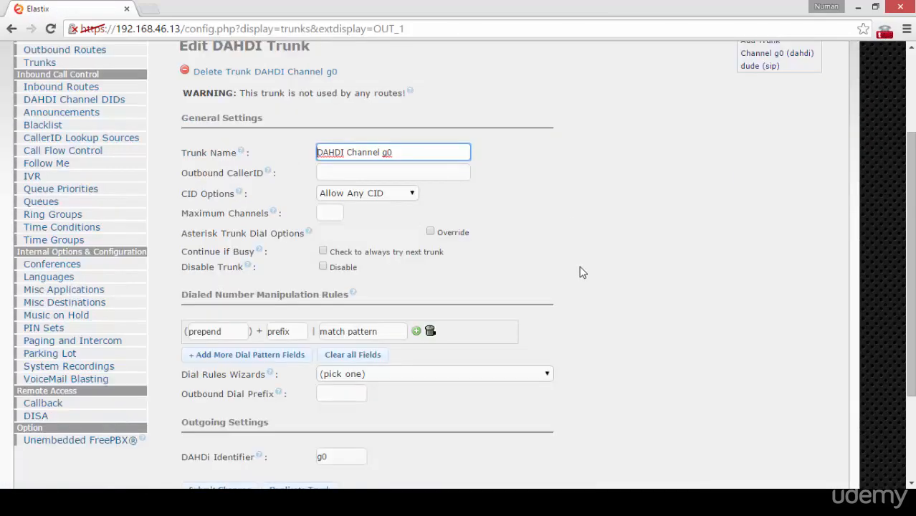
Examine the prepend, prefix and match pattern fields of the trunk's Dialed Number Manipulation Rules
{"action": "left_click_drag", "start_coordinate": [179, 300], "coordinate": [202, 294]}
{"action": "left_click", "coordinate": [201, 295]}
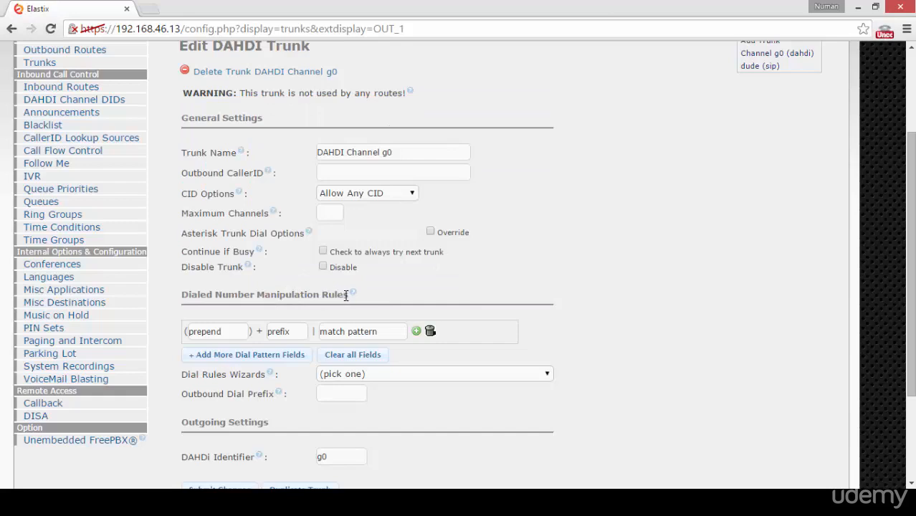
{"action": "left_click", "coordinate": [219, 332]}
{"action": "left_click", "coordinate": [281, 332]}
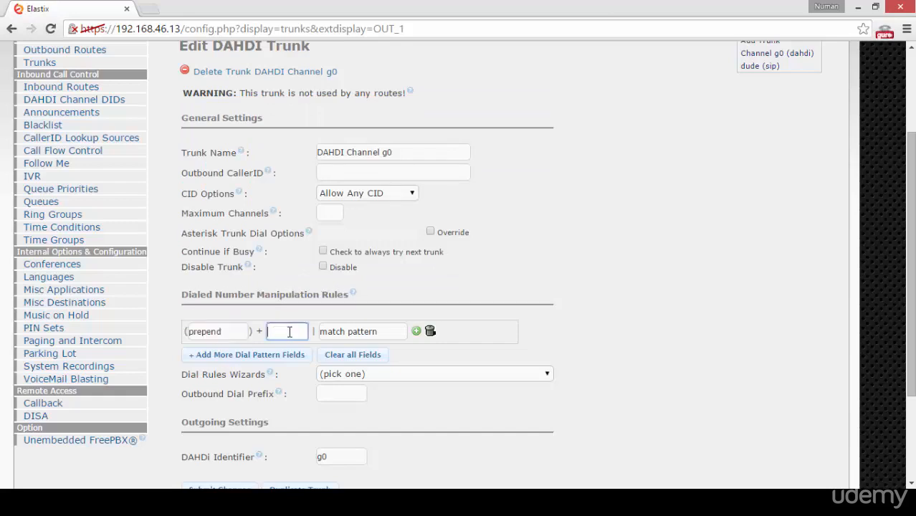
{"action": "left_click", "coordinate": [341, 332]}
{"action": "left_click", "coordinate": [444, 405]}
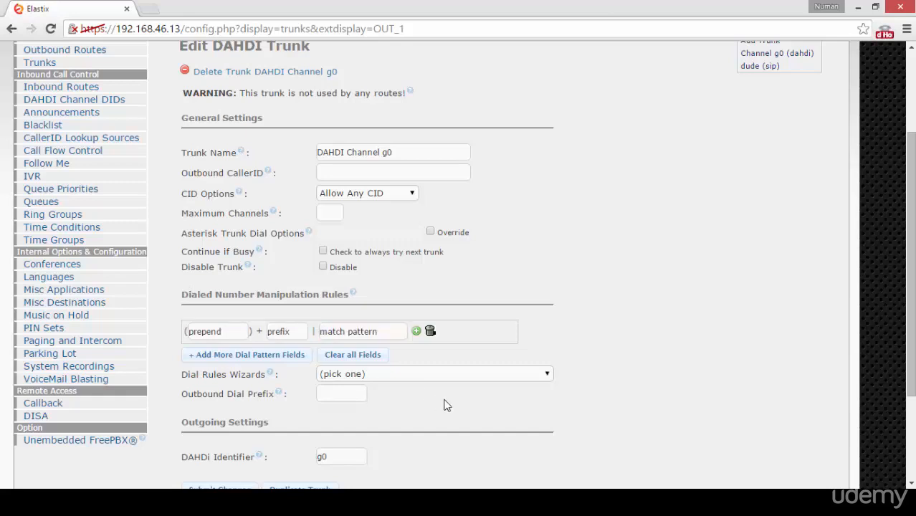
{"action": "left_click", "coordinate": [451, 376]}
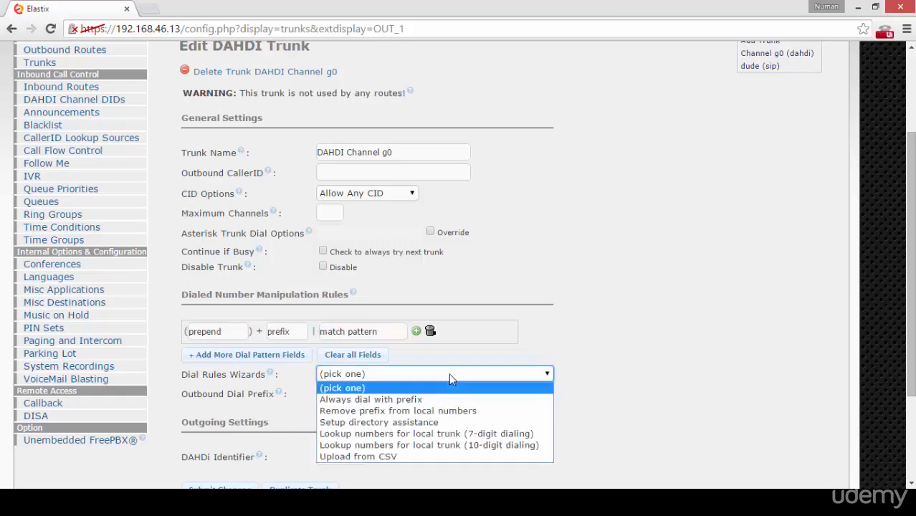
{"action": "left_click", "coordinate": [469, 412]}
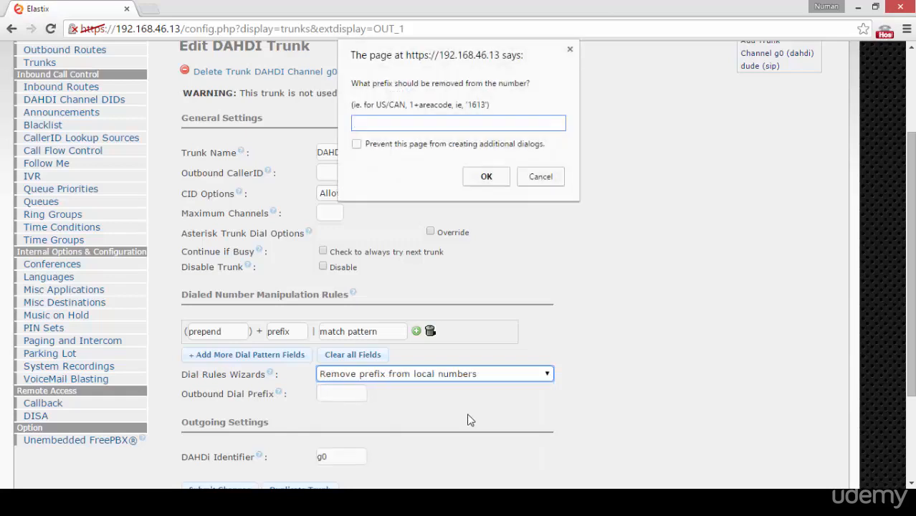
{"action": "left_click", "coordinate": [535, 177]}
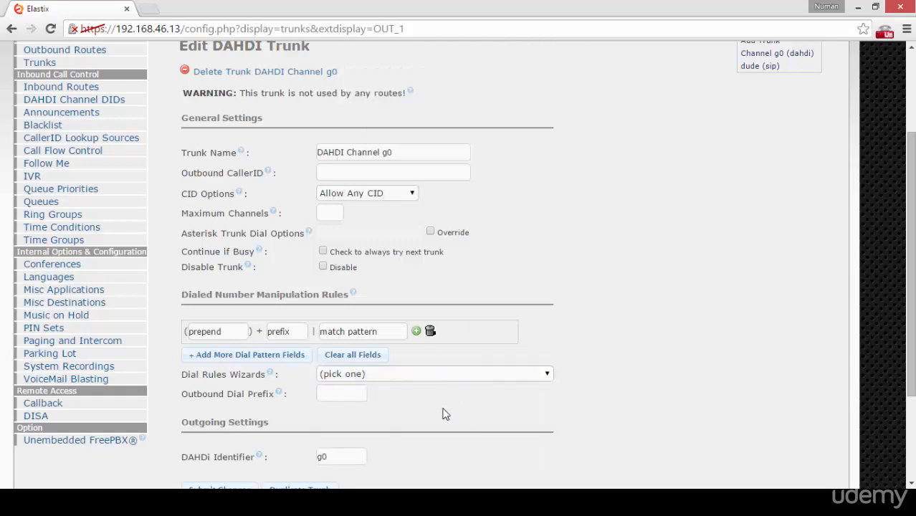
Try the "Always dial with prefix" dial rules wizard with the local dialing pattern NXXXXXX, cancelling its follow-up prompt
{"action": "left_click", "coordinate": [425, 371]}
{"action": "left_click", "coordinate": [404, 400]}
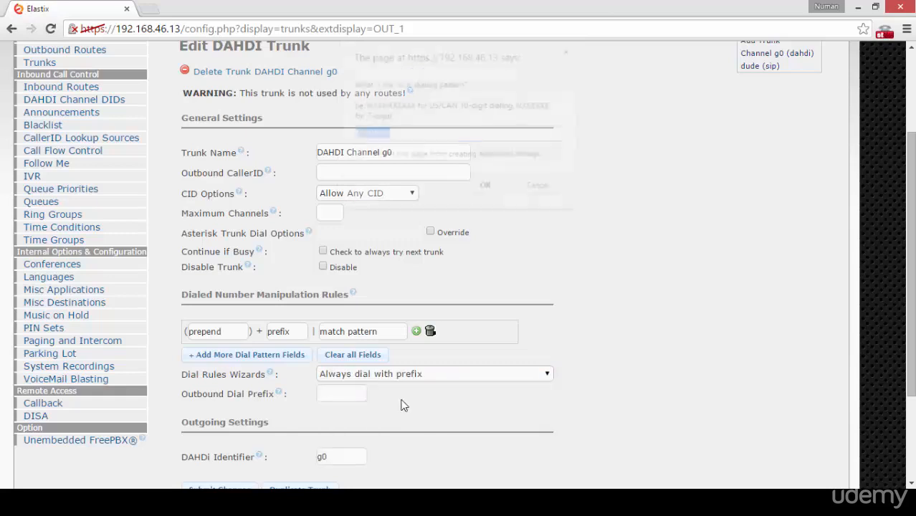
{"action": "left_click", "coordinate": [400, 135]}
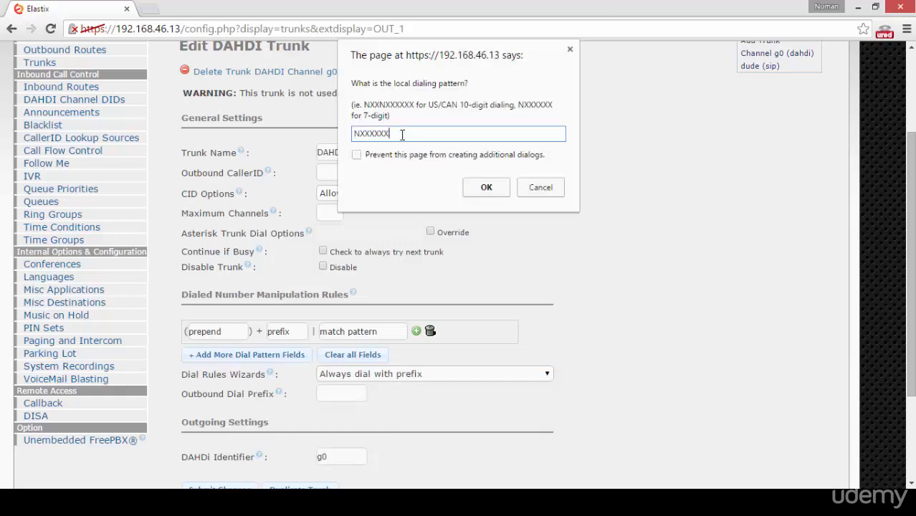
{"action": "left_click_drag", "start_coordinate": [393, 133], "coordinate": [354, 136]}
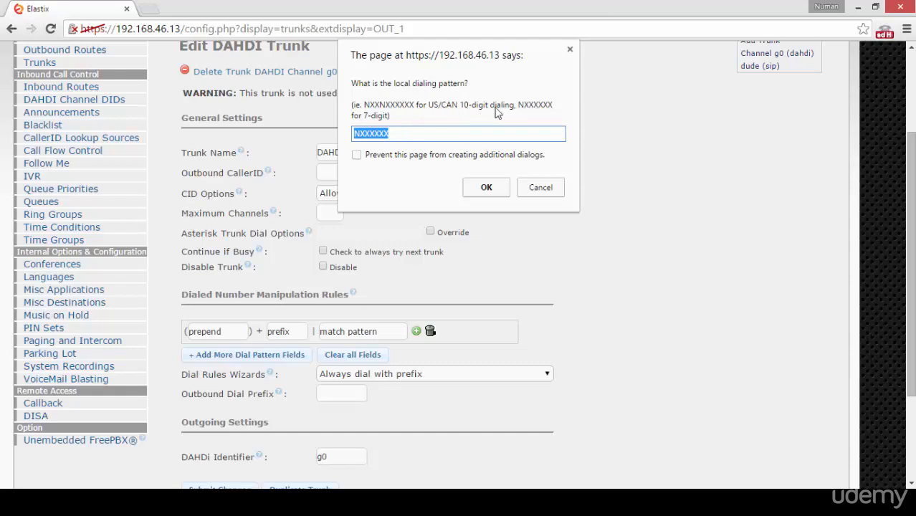
{"action": "left_click", "coordinate": [407, 133]}
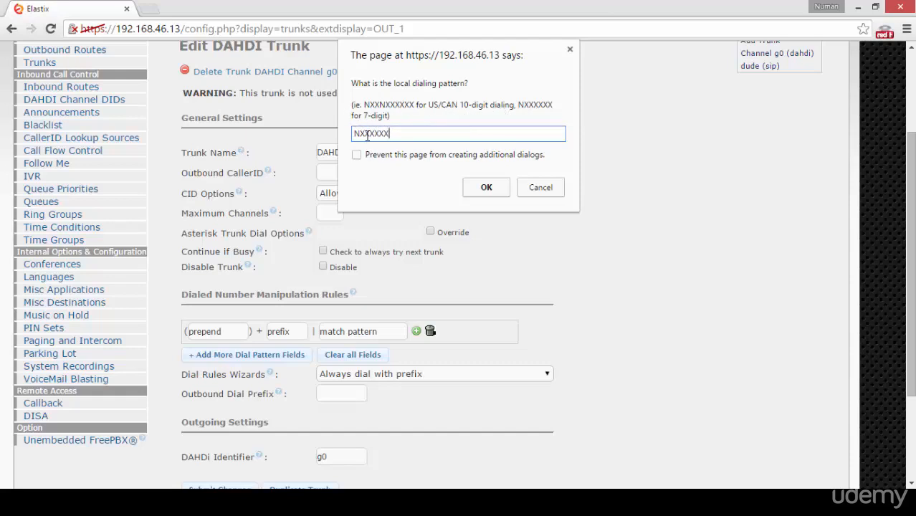
{"action": "left_click", "coordinate": [474, 186]}
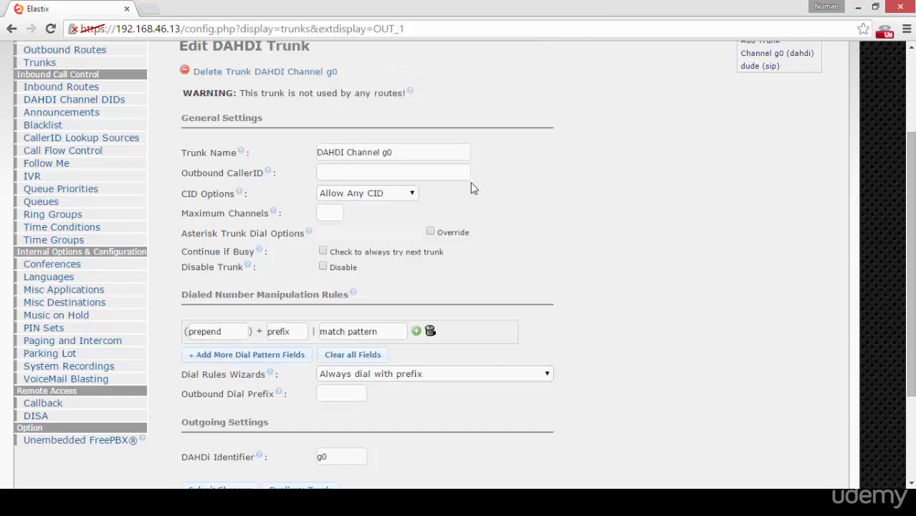
{"action": "left_click", "coordinate": [535, 177]}
Review the DAHDI trunk's general settings, dialed number manipulation rules and outgoing settings
{"action": "scroll", "coordinate": [589, 241], "scroll_direction": "down", "scroll_amount": 3}
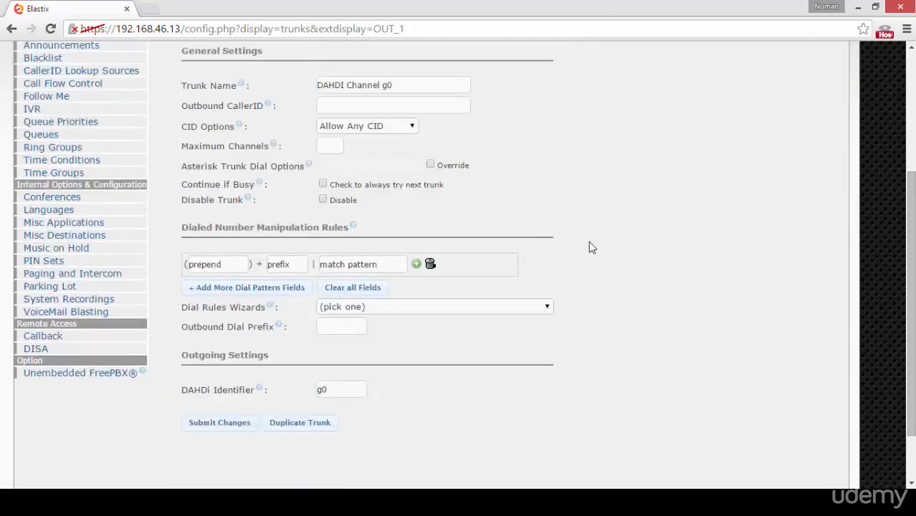
{"action": "scroll", "coordinate": [589, 241], "scroll_direction": "up", "scroll_amount": 3}
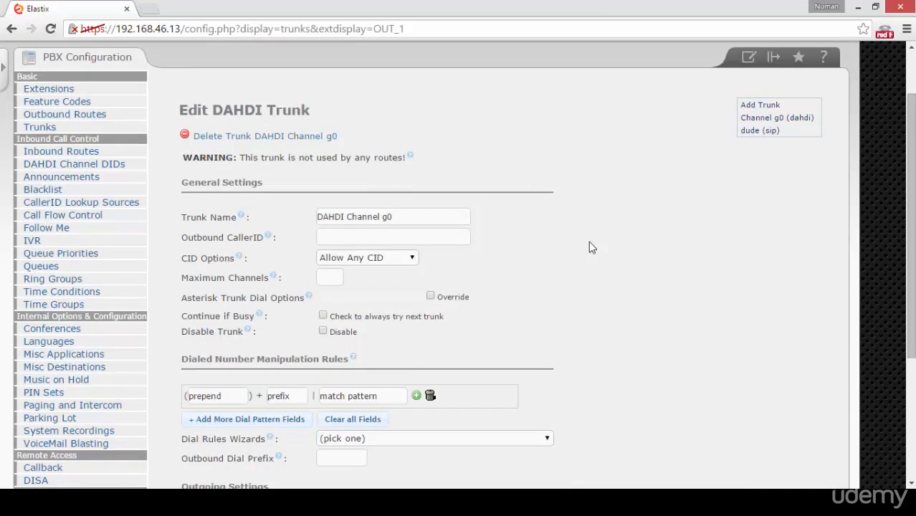
{"action": "scroll", "coordinate": [589, 242], "scroll_direction": "down", "scroll_amount": 3}
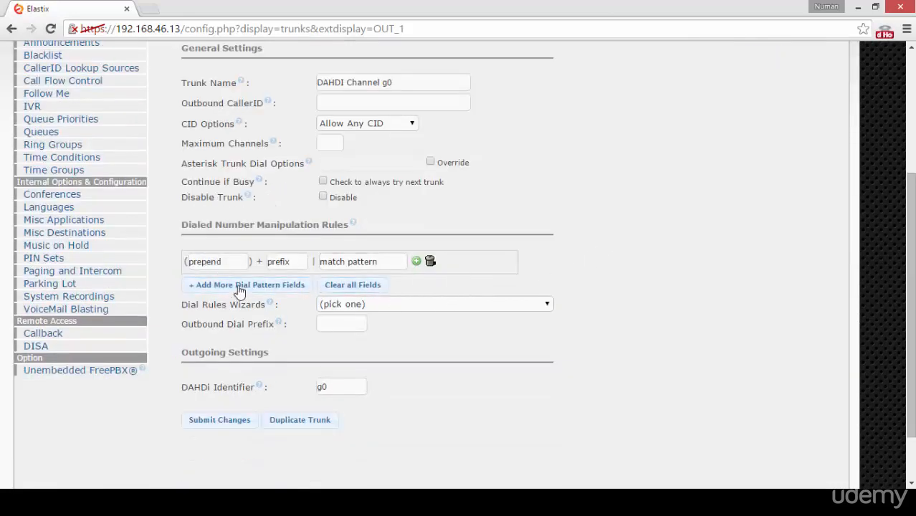
{"action": "scroll", "coordinate": [448, 394], "scroll_direction": "up", "scroll_amount": 5}
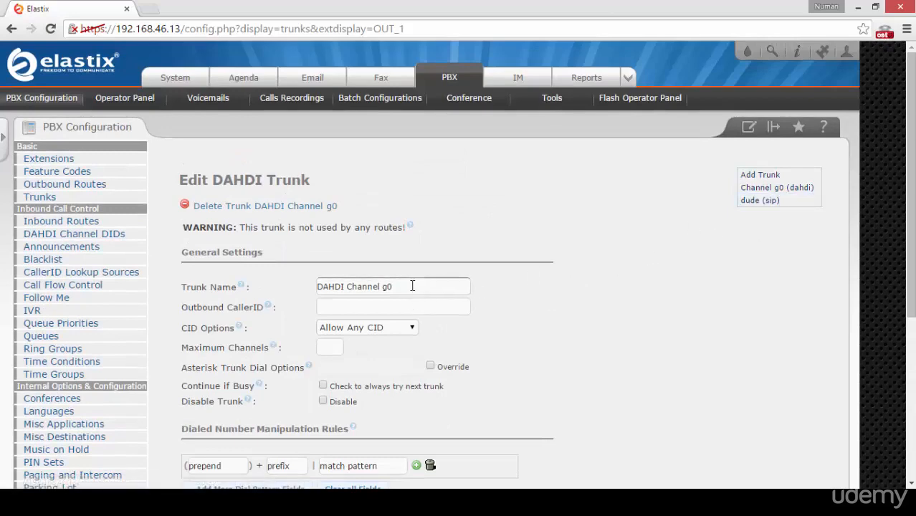
{"action": "scroll", "coordinate": [586, 287], "scroll_direction": "down", "scroll_amount": 2}
{"action": "scroll", "coordinate": [585, 281], "scroll_direction": "down", "scroll_amount": 4}
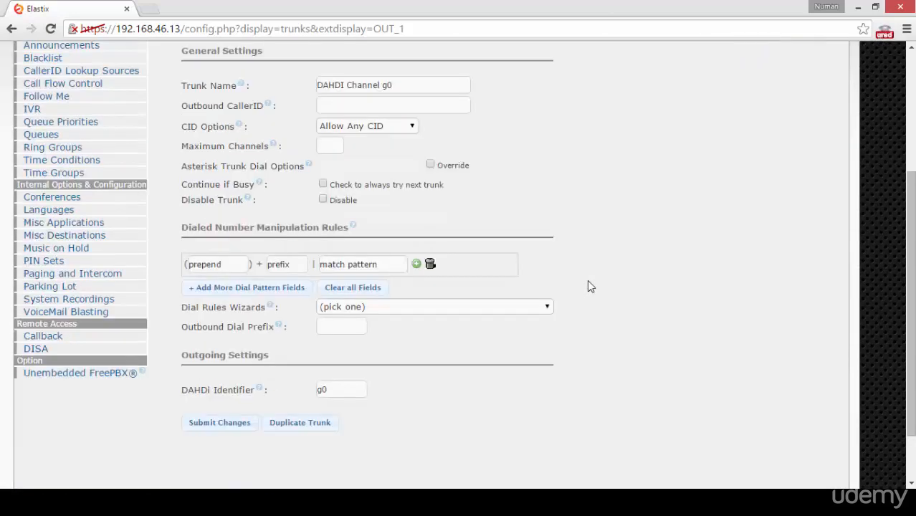
{"action": "scroll", "coordinate": [587, 280], "scroll_direction": "up", "scroll_amount": 6}
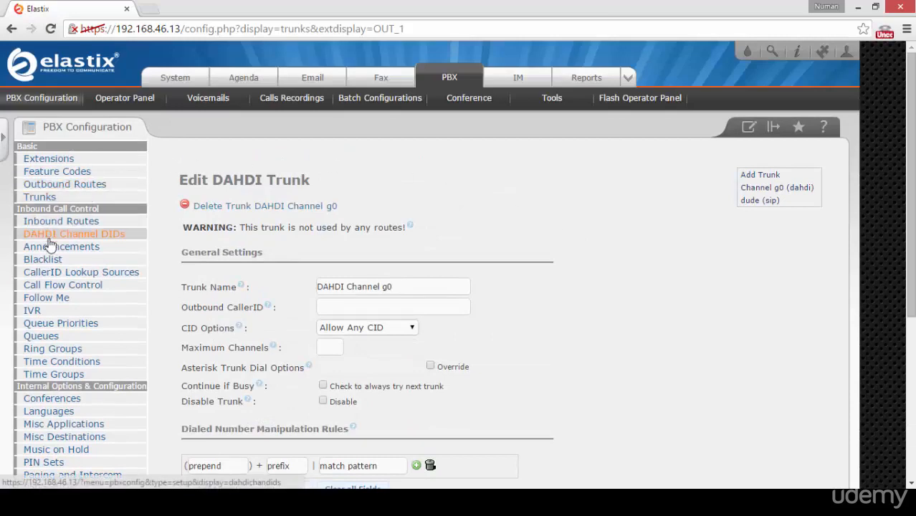
Open the outbound route 9_outside for editing
{"action": "left_click", "coordinate": [83, 186]}
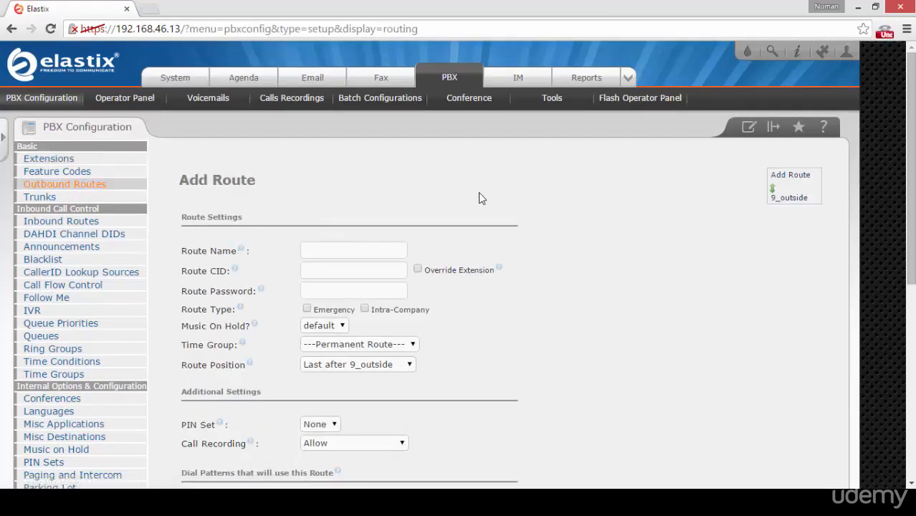
{"action": "left_click", "coordinate": [790, 198]}
{"action": "scroll", "coordinate": [549, 228], "scroll_direction": "down", "scroll_amount": 3}
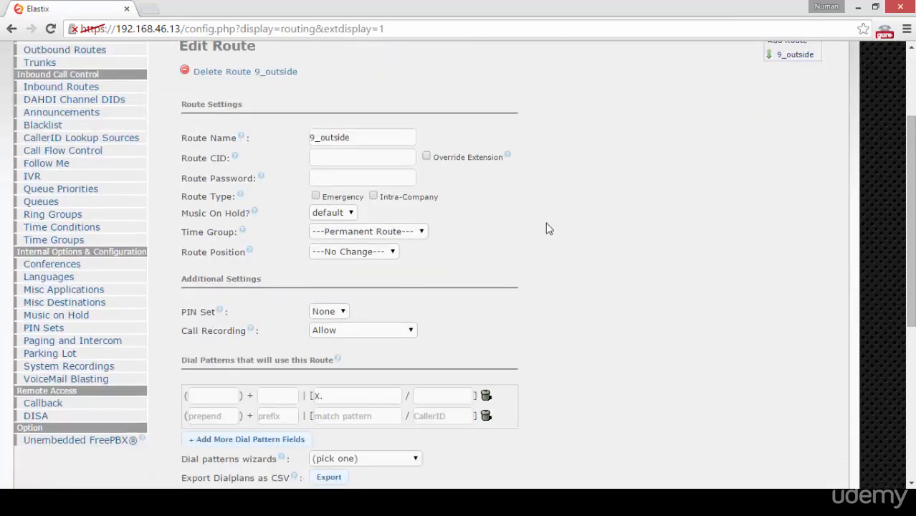
Examine the route's name and the prefix and match pattern of its first dial pattern
{"action": "left_click_drag", "start_coordinate": [380, 138], "coordinate": [297, 137]}
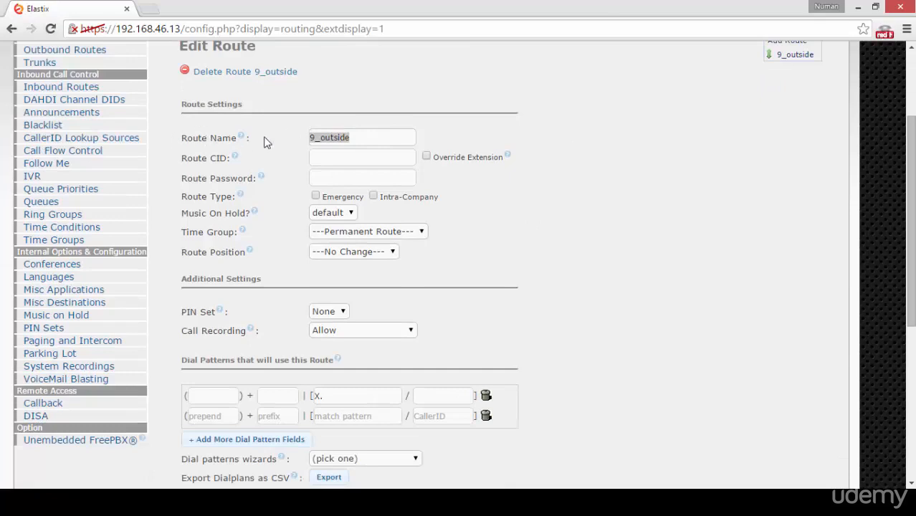
{"action": "left_click", "coordinate": [372, 137]}
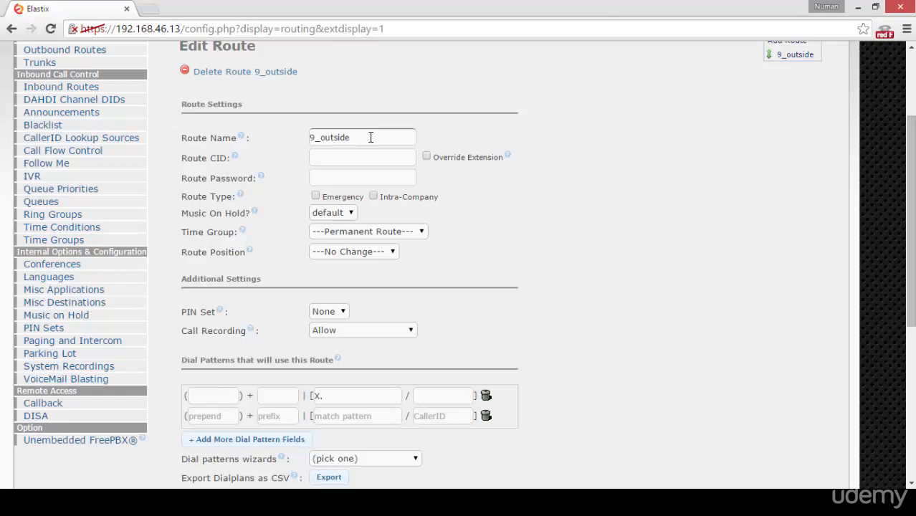
{"action": "scroll", "coordinate": [370, 137], "scroll_direction": "down", "scroll_amount": 2}
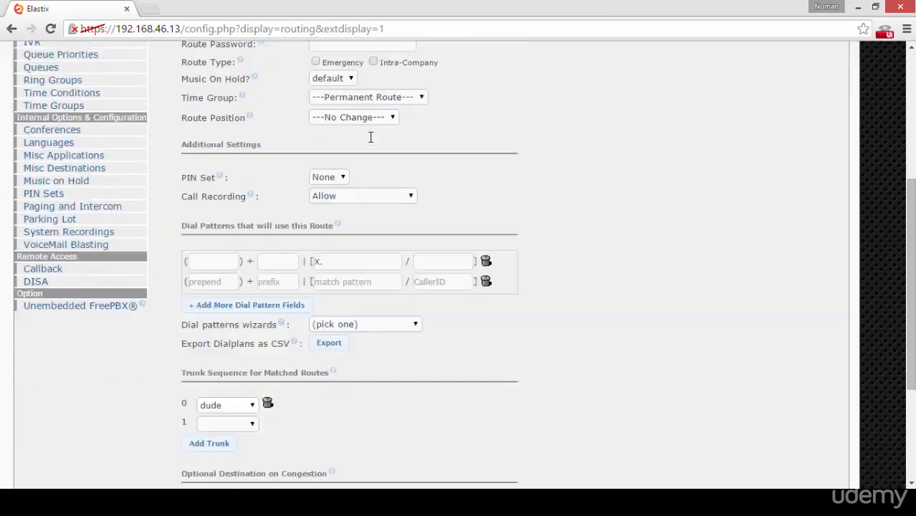
{"action": "left_click", "coordinate": [277, 264]}
{"action": "left_click", "coordinate": [344, 262]}
{"action": "left_click", "coordinate": [280, 260]}
{"action": "left_click", "coordinate": [328, 263]}
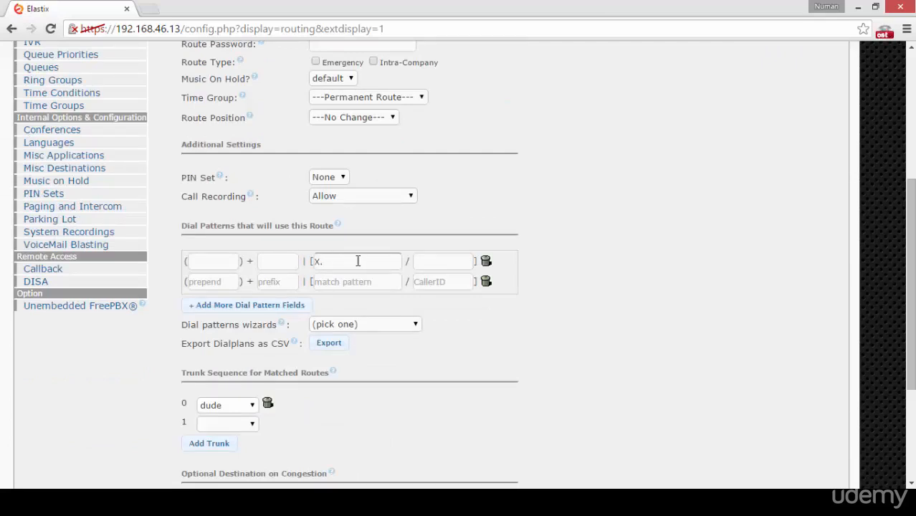
Add the wizard's Local 7 digit and Local 7/10 digit dial patterns to the route
{"action": "left_click", "coordinate": [416, 327]}
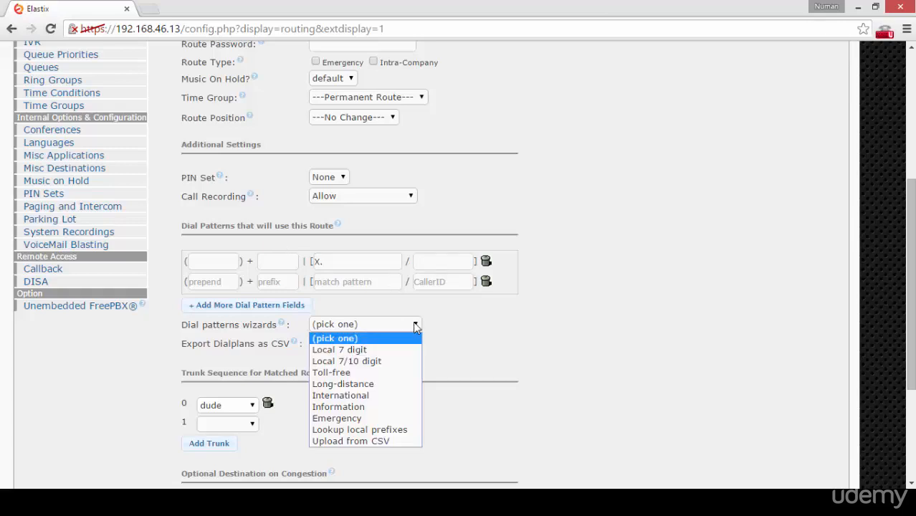
{"action": "left_click", "coordinate": [382, 351]}
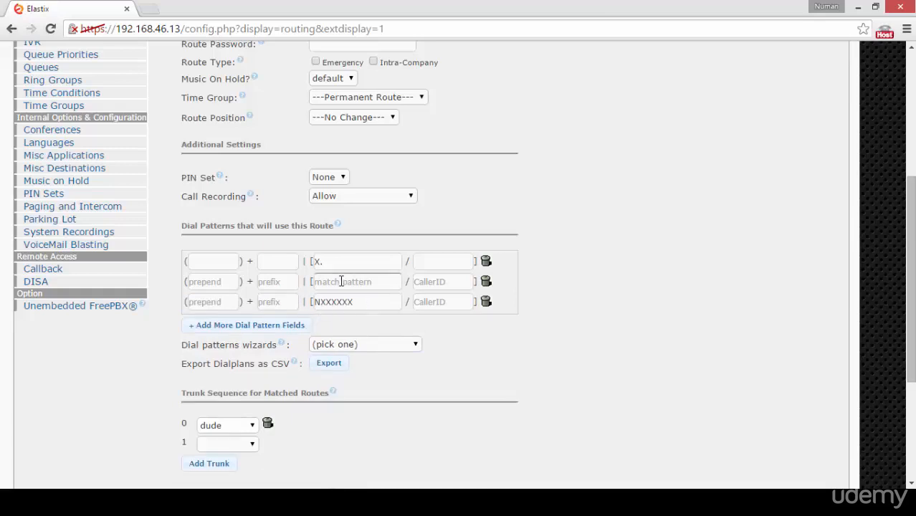
{"action": "left_click", "coordinate": [342, 281]}
{"action": "type", "text": "h"}
{"action": "key", "text": "BackSpace"}
{"action": "left_click", "coordinate": [418, 347]}
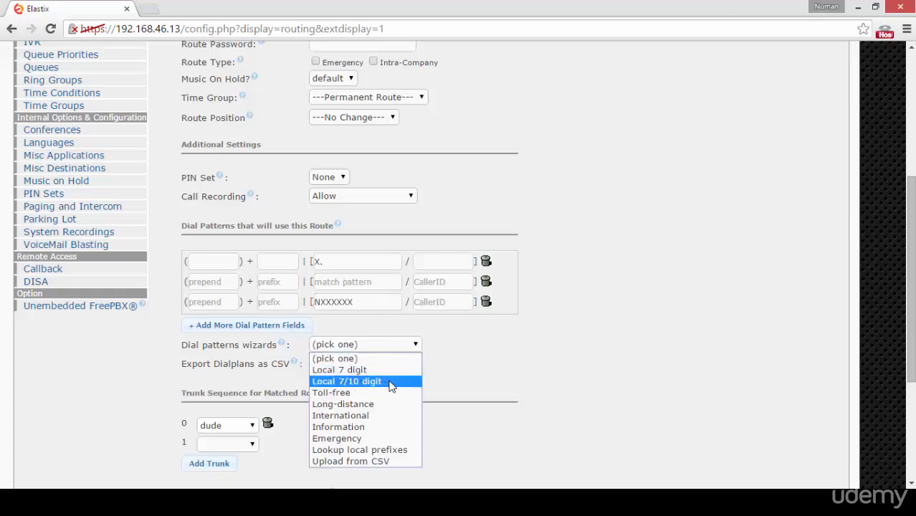
{"action": "left_click", "coordinate": [391, 382]}
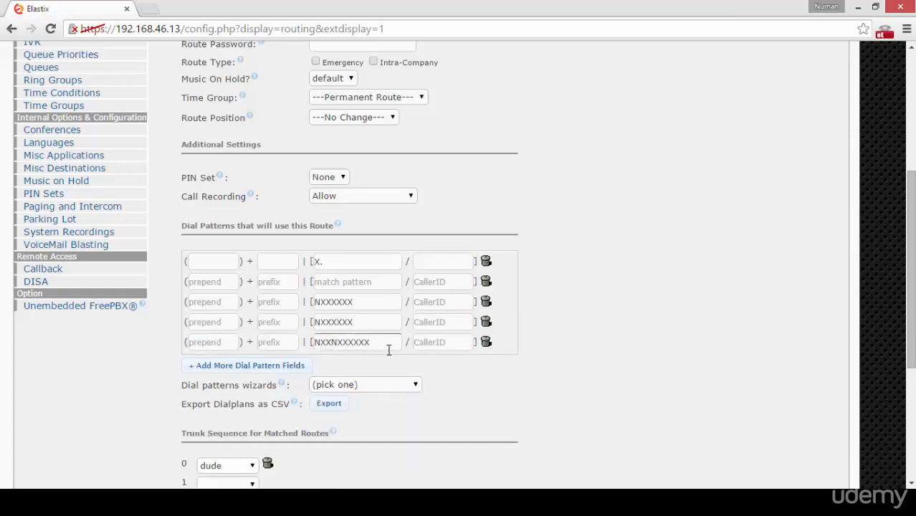
Add the wizard's Toll-free dial patterns to the route
{"action": "left_click", "coordinate": [415, 387]}
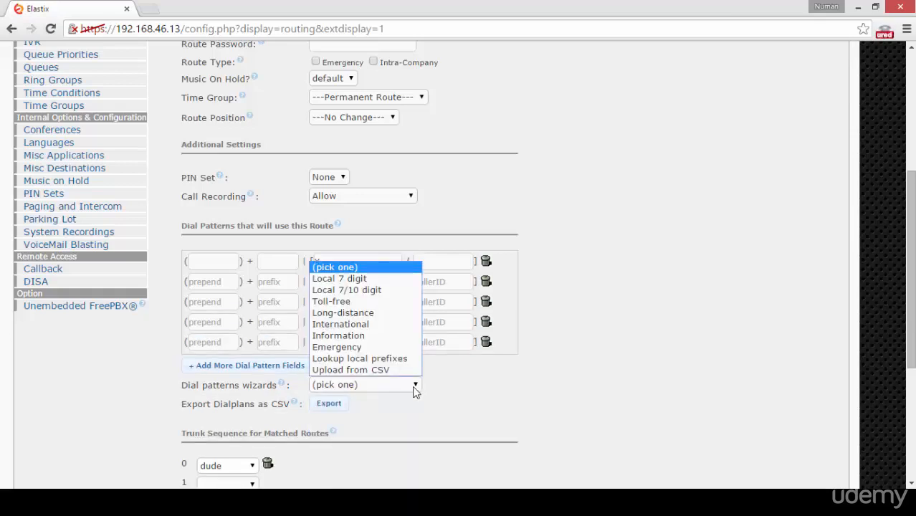
{"action": "left_click", "coordinate": [464, 391]}
{"action": "scroll", "coordinate": [464, 391], "scroll_direction": "down", "scroll_amount": 1}
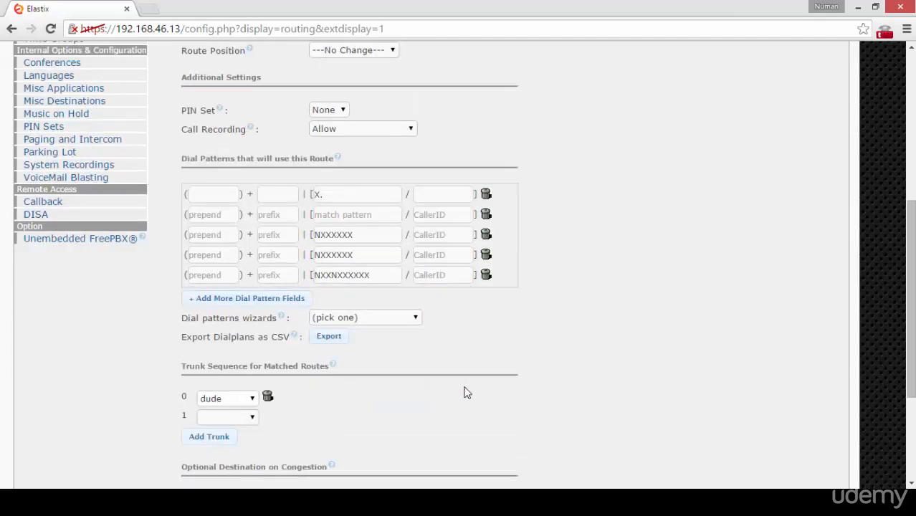
{"action": "left_click", "coordinate": [416, 320]}
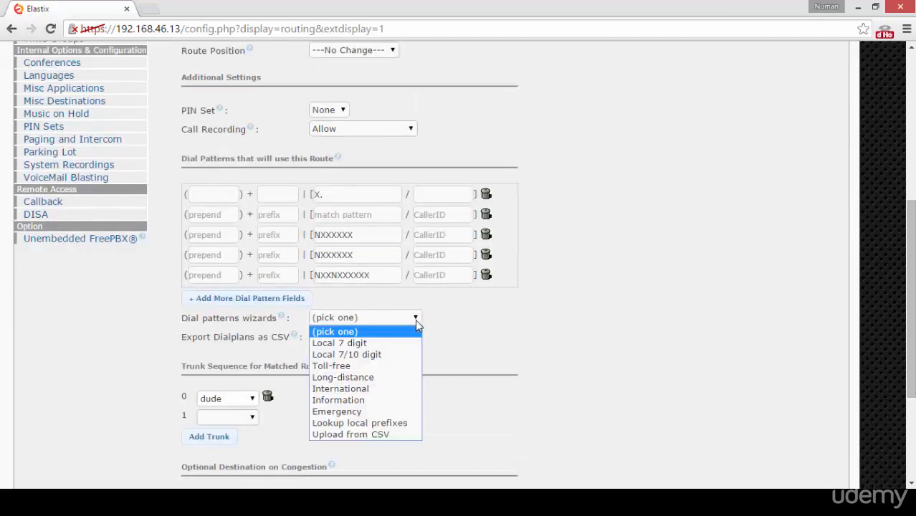
{"action": "left_click", "coordinate": [382, 367]}
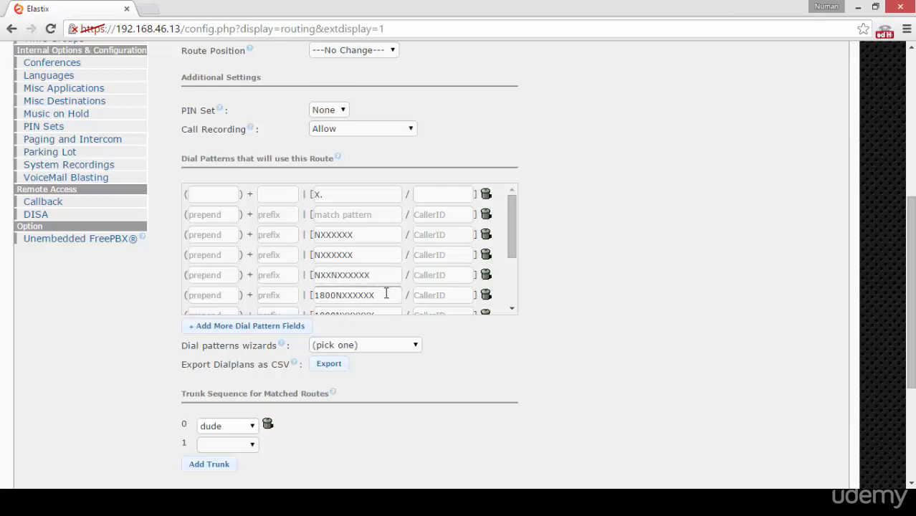
Replace the first toll-free match pattern, 1800NXXXXXX, with 800
{"action": "key", "text": "BackSpace"}
{"action": "key", "text": "BackSpace"}
{"action": "key", "text": "BackSpace"}
{"action": "key", "text": "BackSpace"}
{"action": "key", "text": "BackSpace"}
{"action": "key", "text": "BackSpace"}
{"action": "key", "text": "BackSpace"}
{"action": "key", "text": "BackSpace"}
{"action": "key", "text": "BackSpace"}
{"action": "type", "text": "800"}
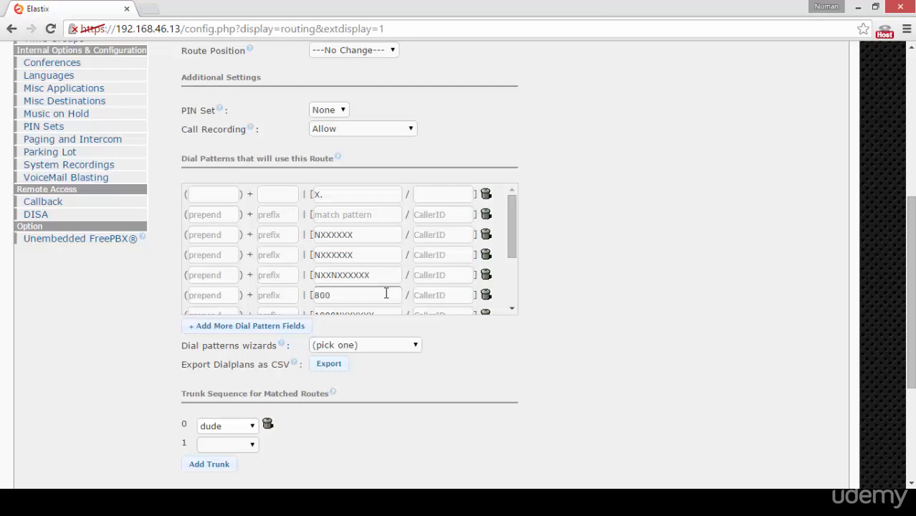
Complete the 800 match pattern as 800XX
{"action": "type", "text": "XX."}
{"action": "left_click_drag", "start_coordinate": [510, 241], "coordinate": [515, 304]}
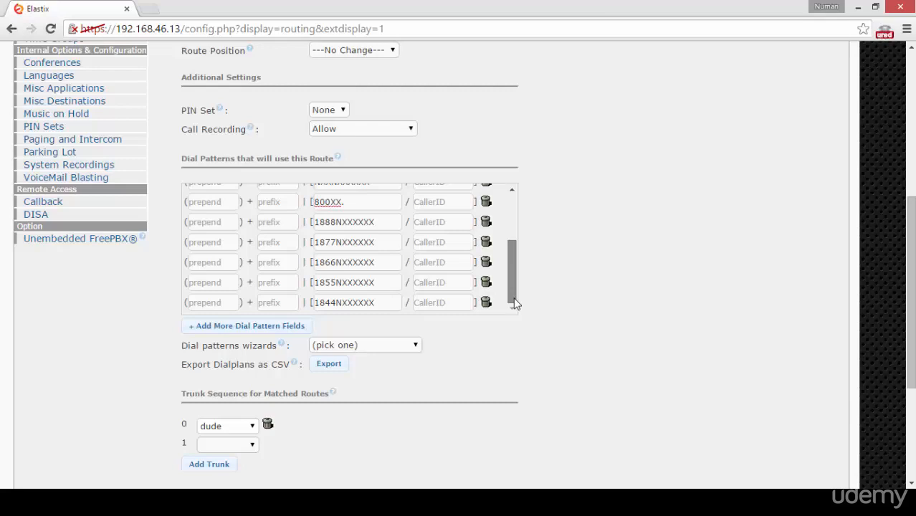
{"action": "scroll", "coordinate": [545, 366], "scroll_direction": "up", "scroll_amount": 1}
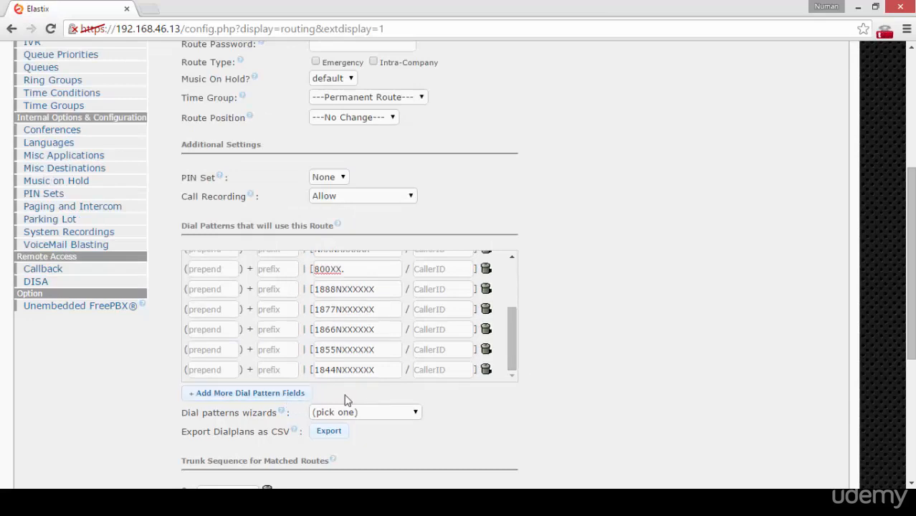
{"action": "left_click", "coordinate": [264, 399]}
{"action": "left_click_drag", "start_coordinate": [511, 339], "coordinate": [511, 350]}
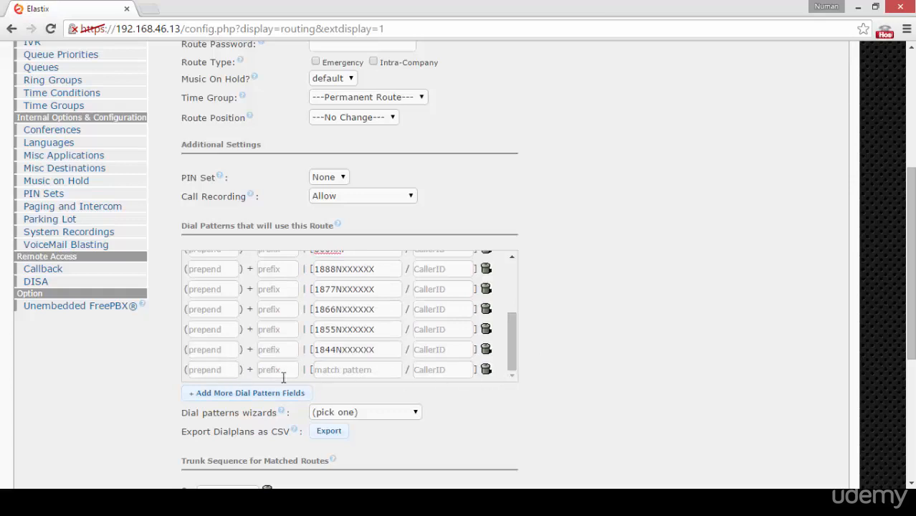
{"action": "left_click", "coordinate": [487, 370]}
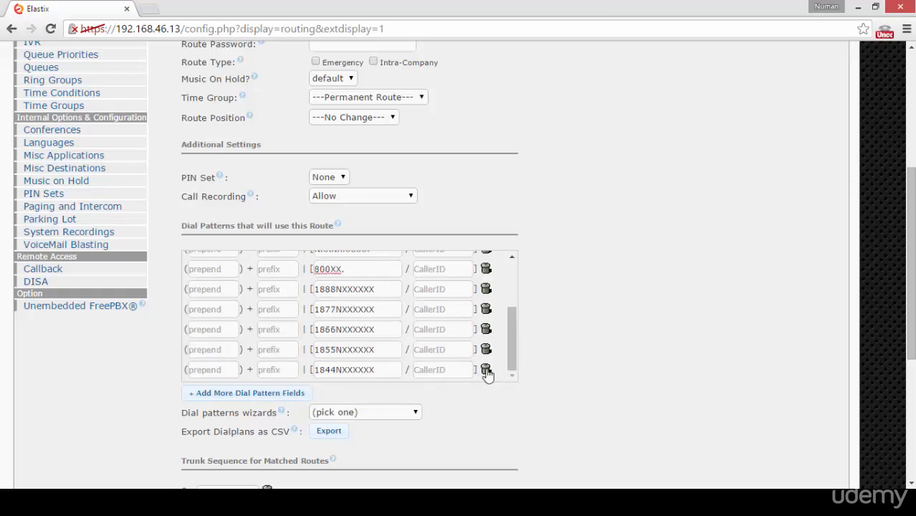
Delete the toll-free dial patterns 1844NXXXXXX, 1855NXXXXXX, 1866NXXXXXX and 1877NXXXXXX from the route
{"action": "left_click", "coordinate": [486, 371]}
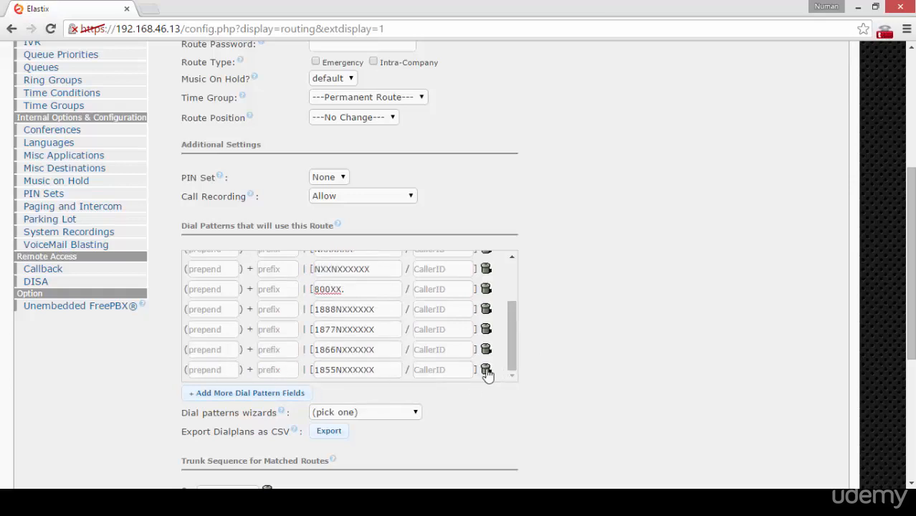
{"action": "left_click", "coordinate": [486, 371]}
{"action": "left_click", "coordinate": [486, 371]}
{"action": "left_click", "coordinate": [486, 371]}
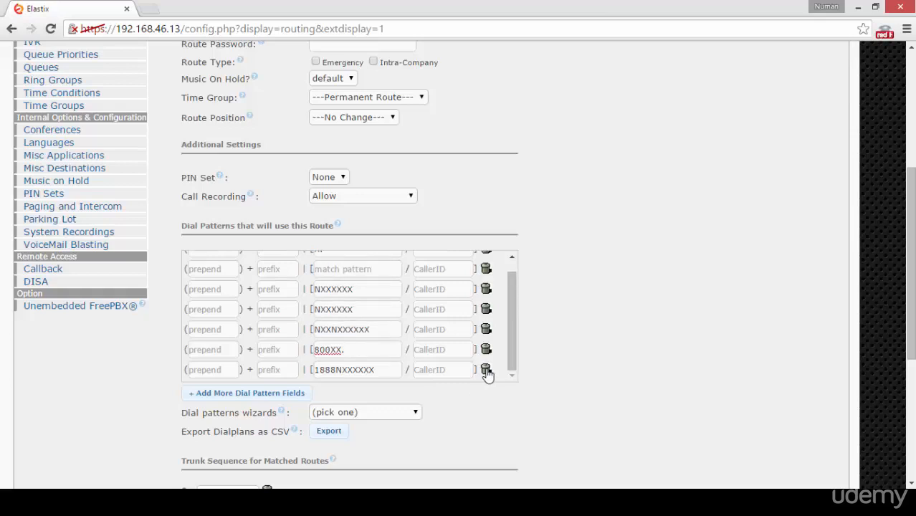
Set the first trunk in the route's trunk sequence to DAHDI/g0
{"action": "scroll", "coordinate": [600, 357], "scroll_direction": "down", "scroll_amount": 3}
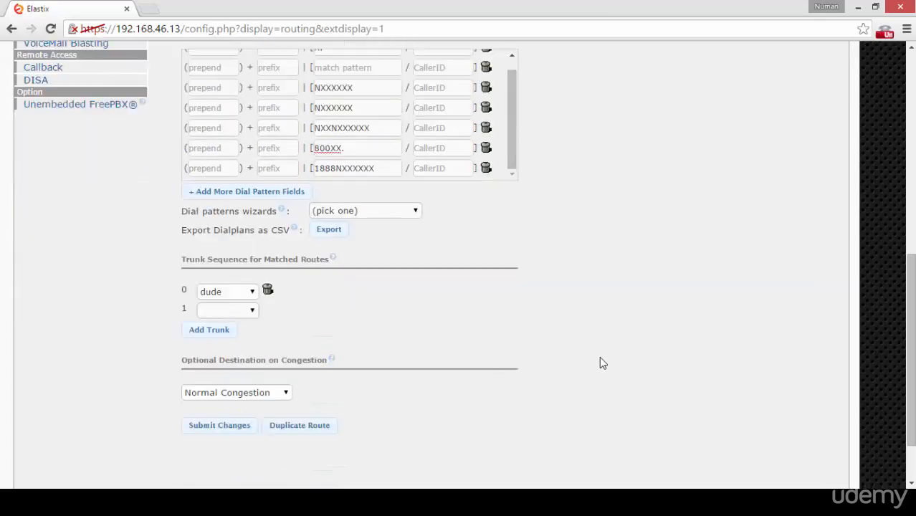
{"action": "left_click", "coordinate": [251, 294]}
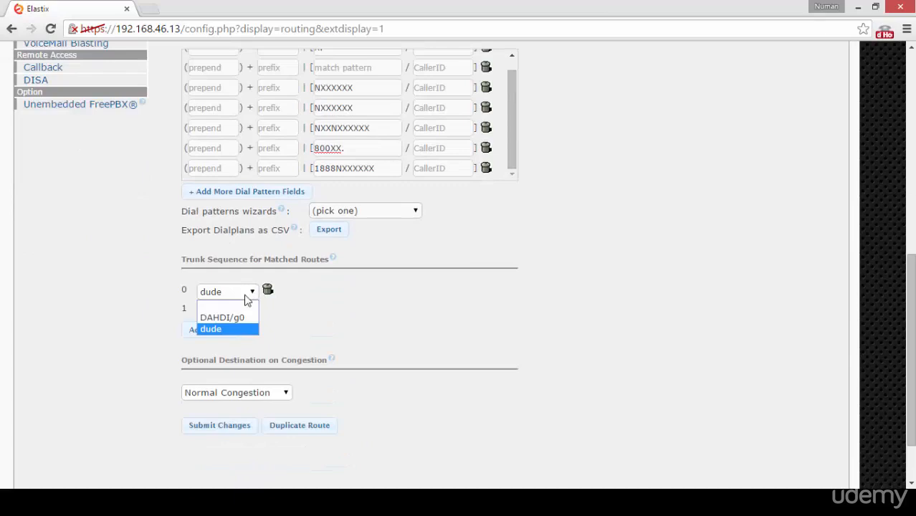
{"action": "left_click", "coordinate": [223, 318]}
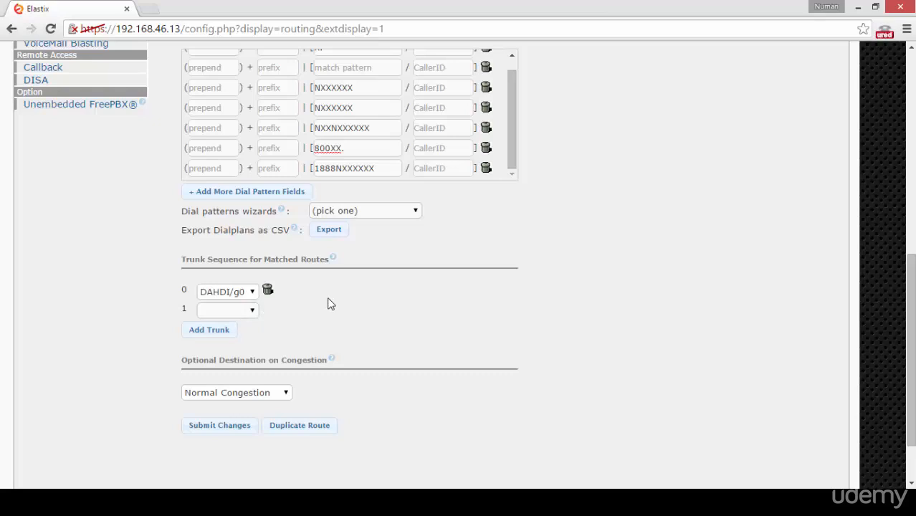
Submit the changes to the 9_outside route and apply the PBX configuration
{"action": "scroll", "coordinate": [287, 300], "scroll_direction": "up", "scroll_amount": 3}
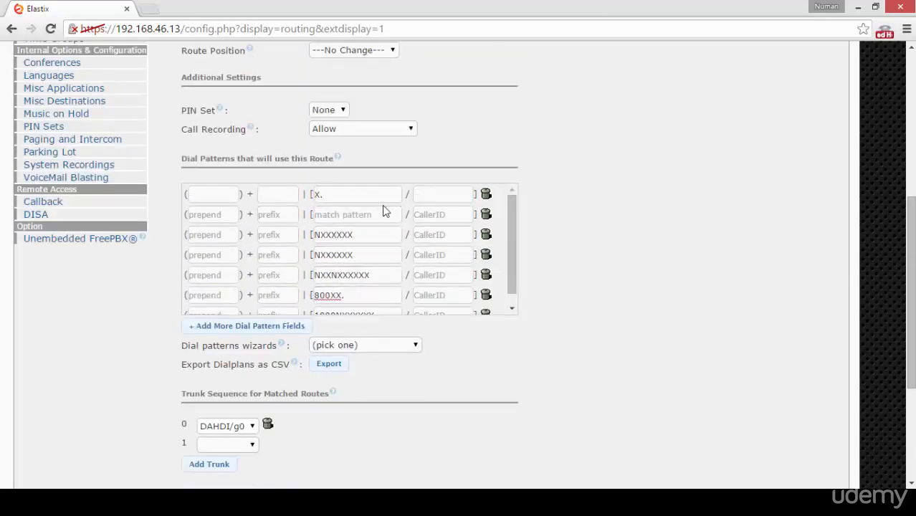
{"action": "scroll", "coordinate": [538, 311], "scroll_direction": "down", "scroll_amount": 3}
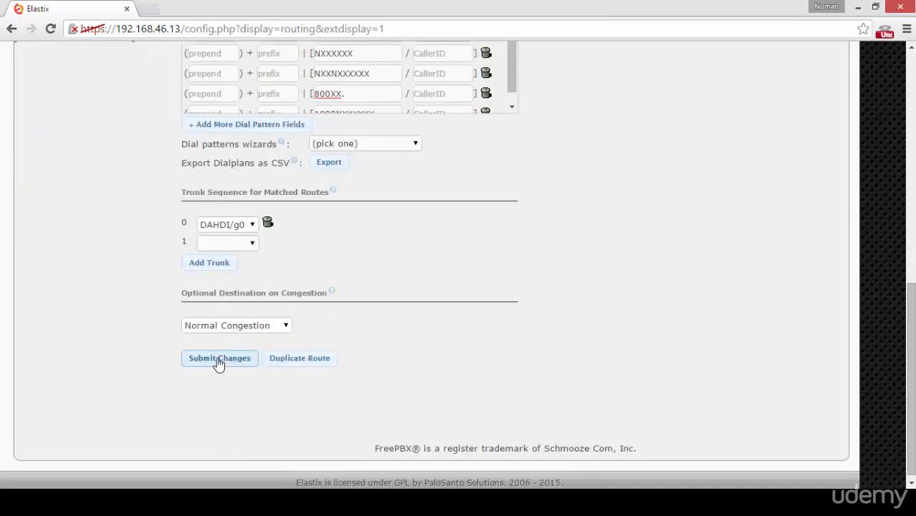
{"action": "left_click", "coordinate": [219, 360]}
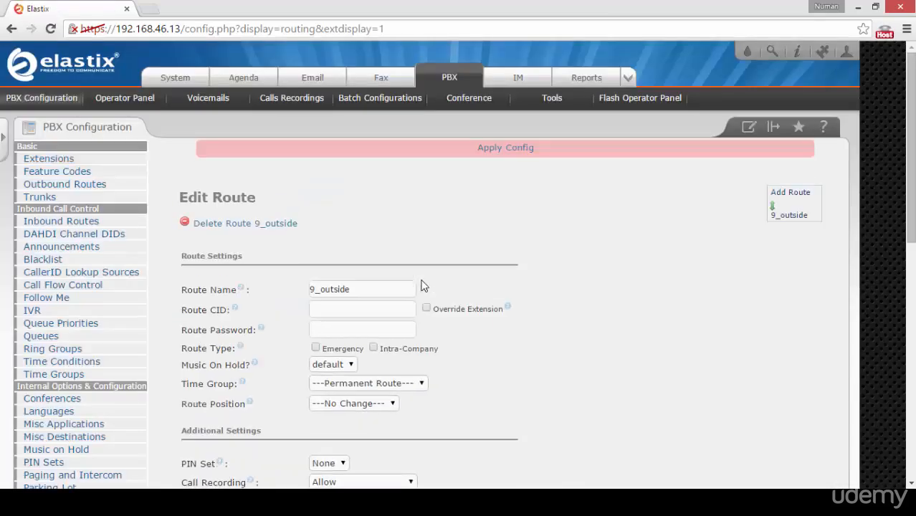
{"action": "left_click", "coordinate": [500, 149]}
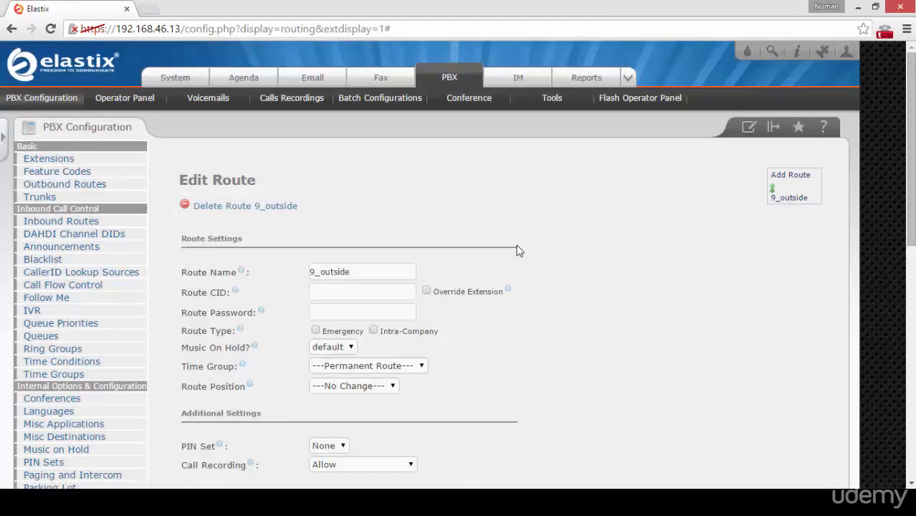
{"action": "scroll", "coordinate": [523, 288], "scroll_direction": "down", "scroll_amount": 4}
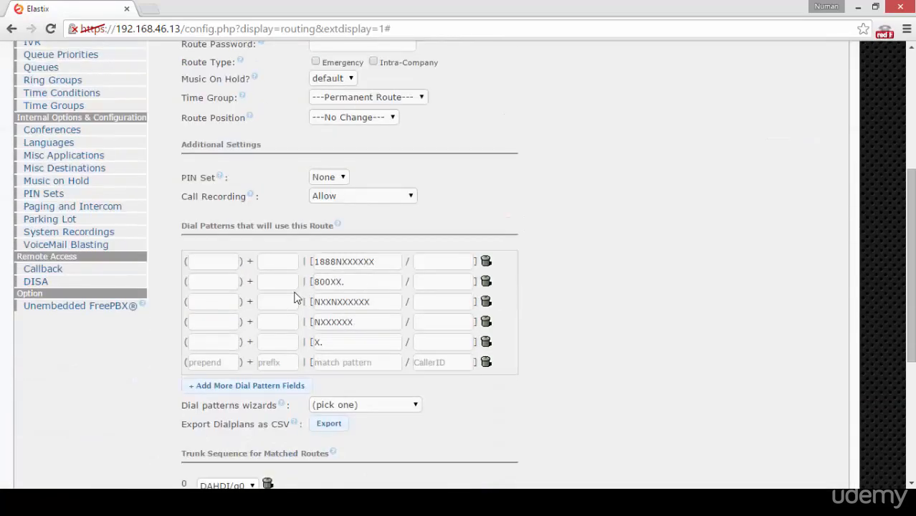